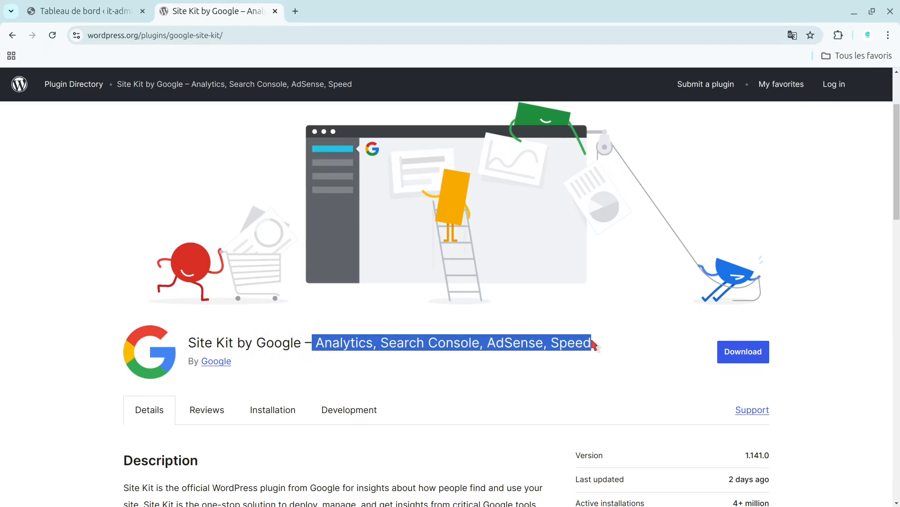
# Review the Site Kit by Google plugin page, including its listed Google services, description, feature list and version details.
pyautogui.click(401, 343)
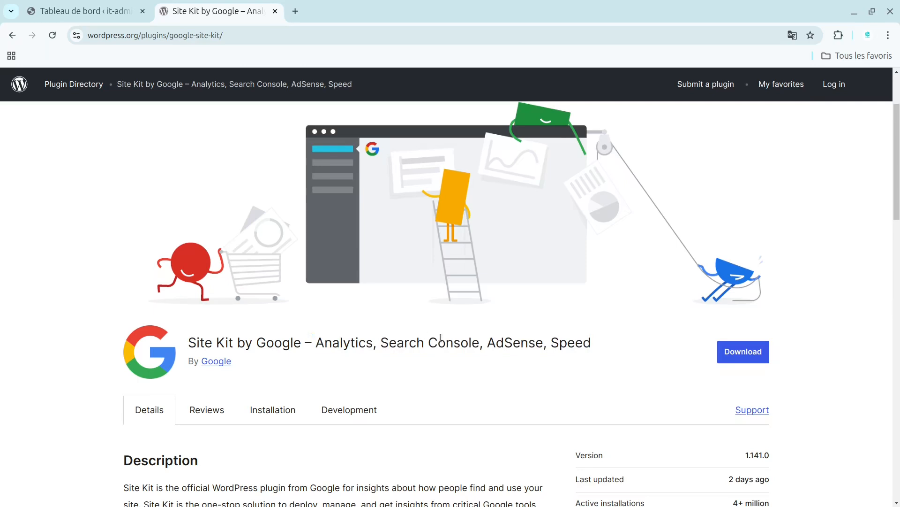
pyautogui.moveTo(317, 343); pyautogui.dragTo(398, 346)
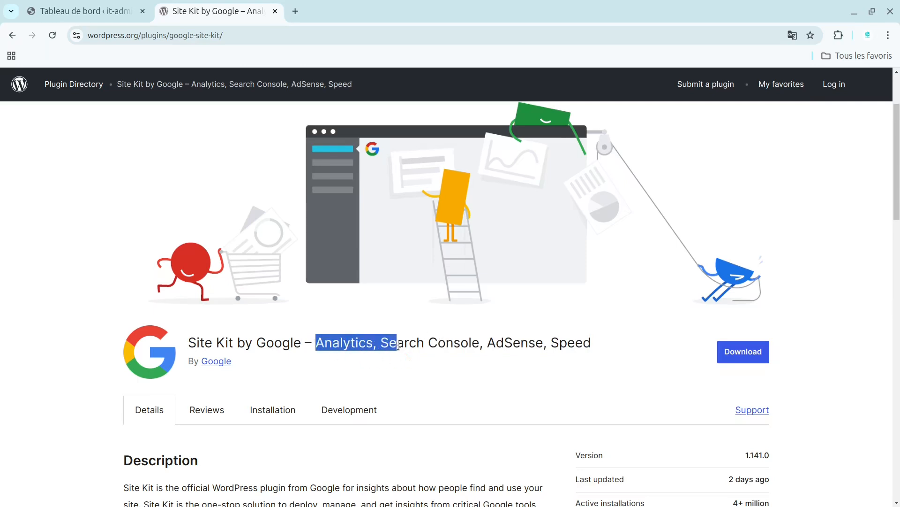
pyautogui.click(317, 344)
pyautogui.moveTo(316, 344); pyautogui.dragTo(333, 343)
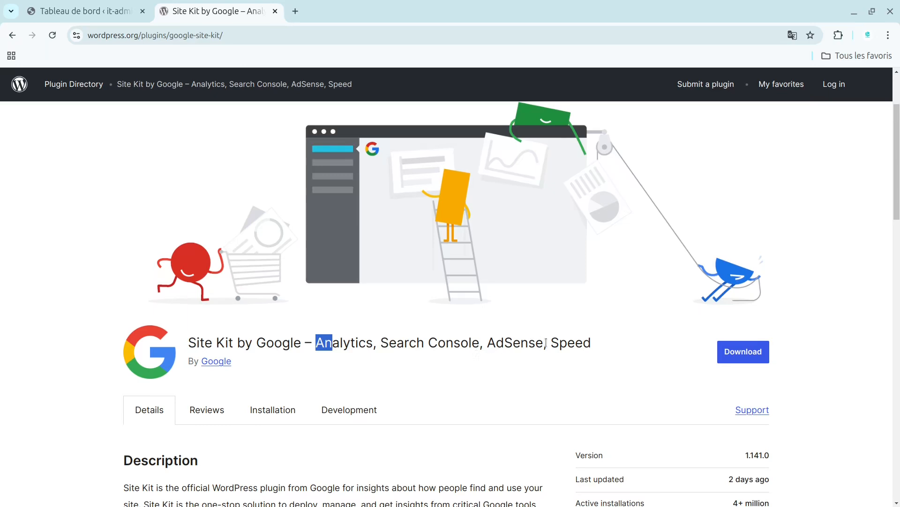
pyautogui.moveTo(552, 344); pyautogui.dragTo(608, 346)
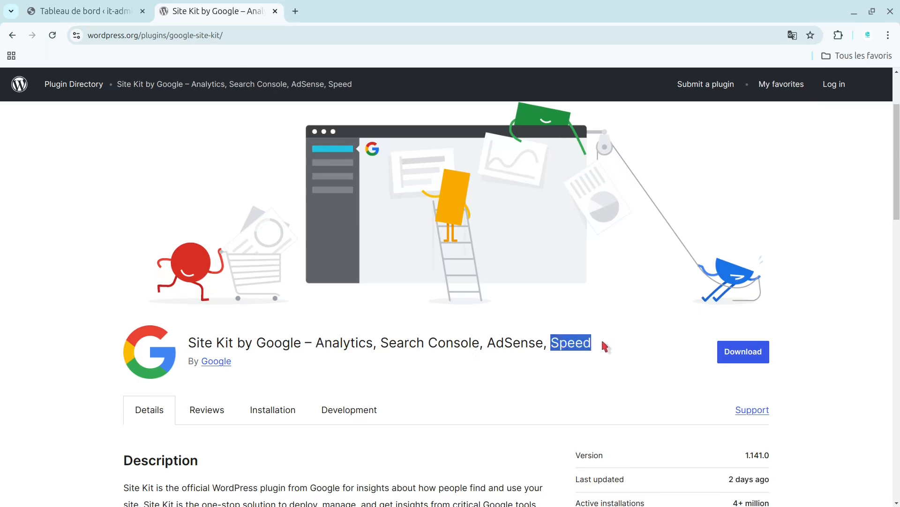
pyautogui.click(616, 348)
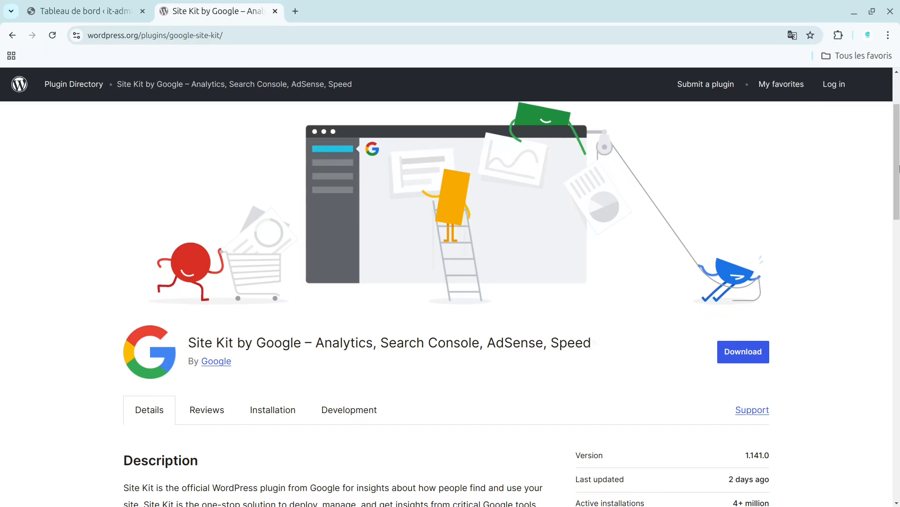
pyautogui.scroll(-2, 899, 168)
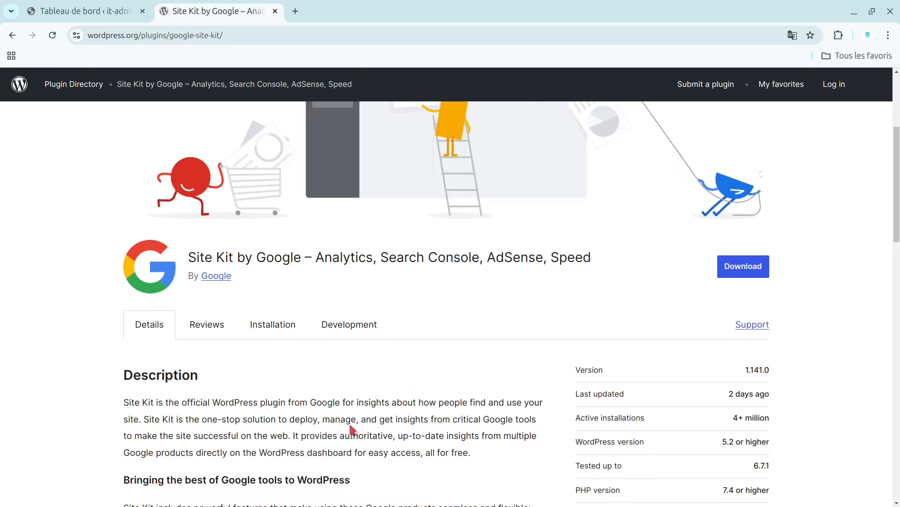
pyautogui.scroll(-2, 352, 429)
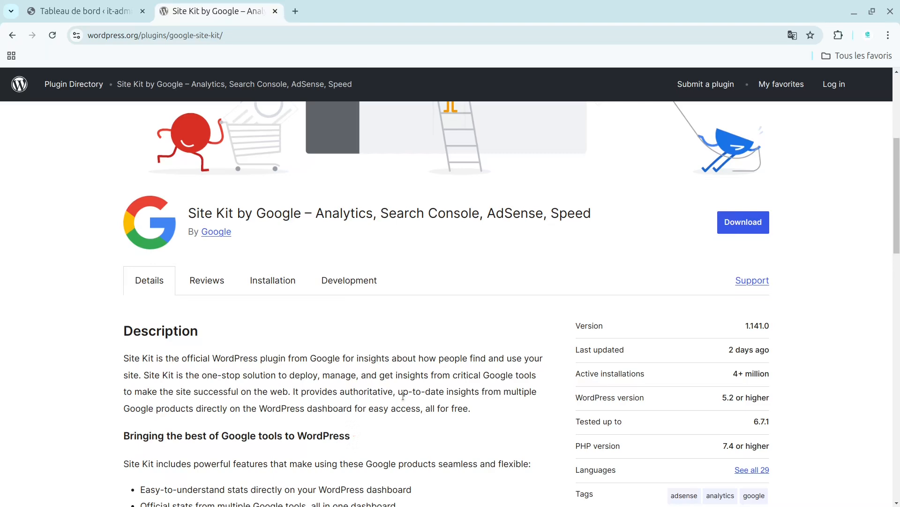
pyautogui.moveTo(898, 220); pyautogui.dragTo(897, 259)
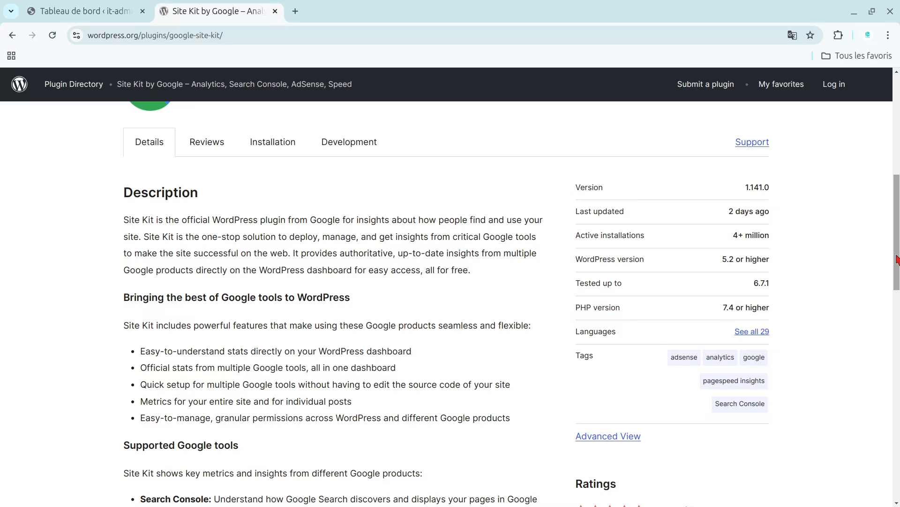
pyautogui.moveTo(897, 259)
pyautogui.mouseDown()
pyautogui.moveTo(896, 284)
pyautogui.moveTo(898, 243)
pyautogui.mouseUp()
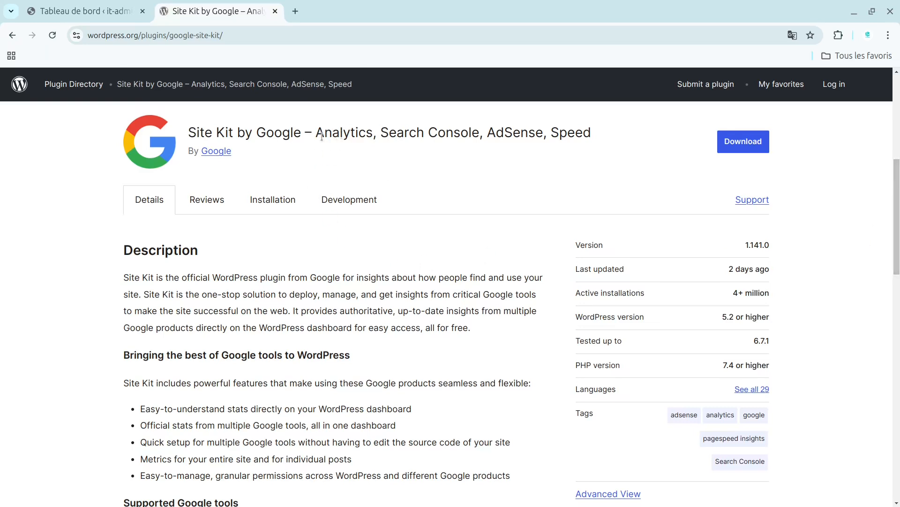
pyautogui.moveTo(320, 136); pyautogui.dragTo(595, 140)
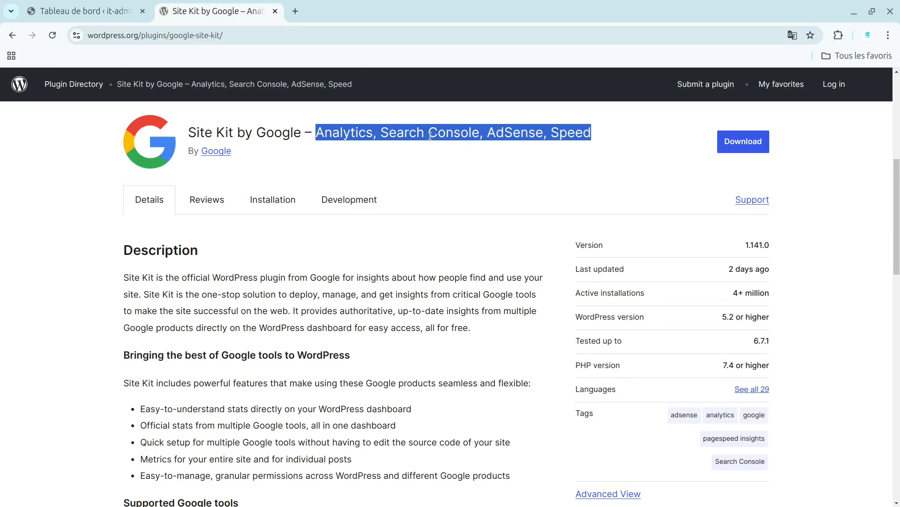
pyautogui.click(552, 146)
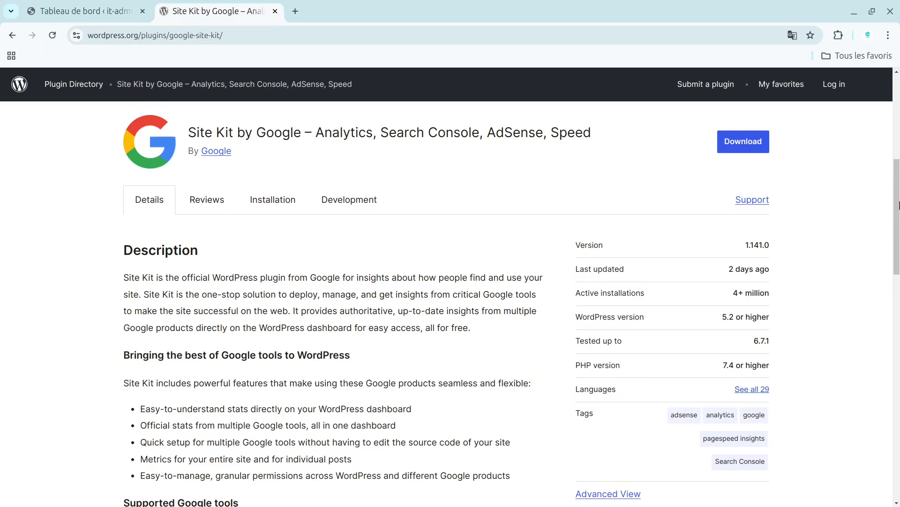
pyautogui.moveTo(896, 206)
pyautogui.mouseDown()
pyautogui.moveTo(898, 147)
pyautogui.moveTo(899, 197)
pyautogui.mouseUp()
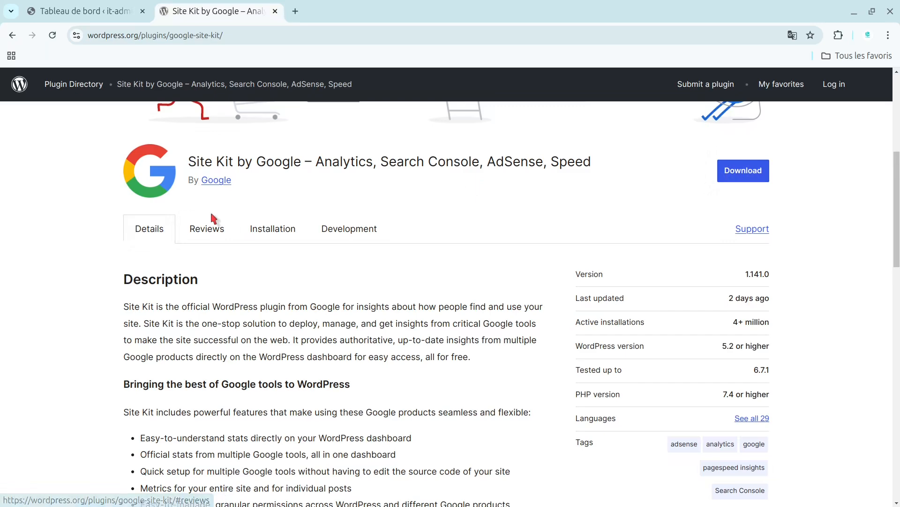
# Search for "google" among the extensions available to the it-admin.digital WordPress site, and install and activate Site Kit par Google.
pyautogui.click(86, 11)
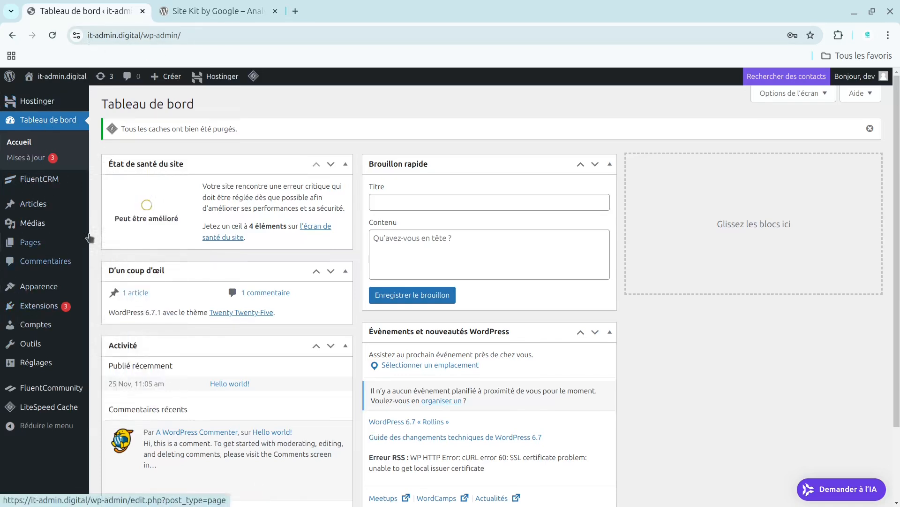
pyautogui.moveTo(47, 312)
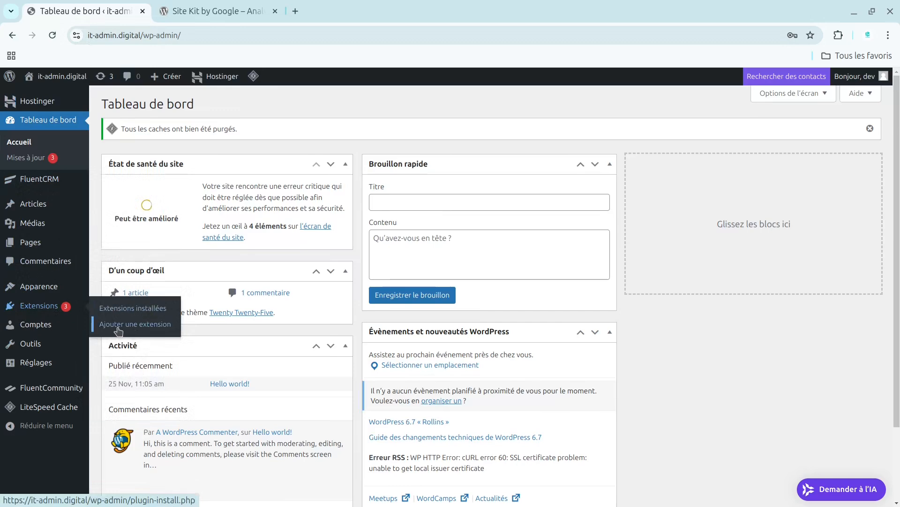
pyautogui.click(155, 331)
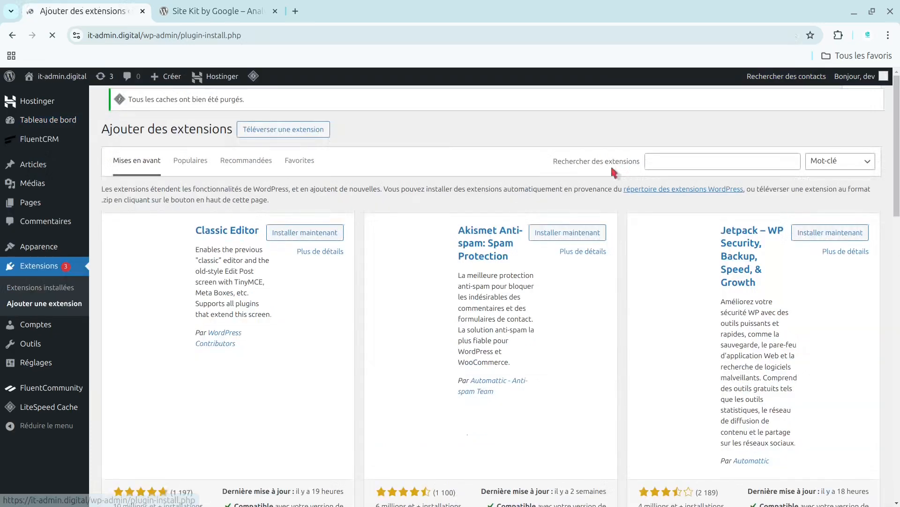
pyautogui.click(691, 164)
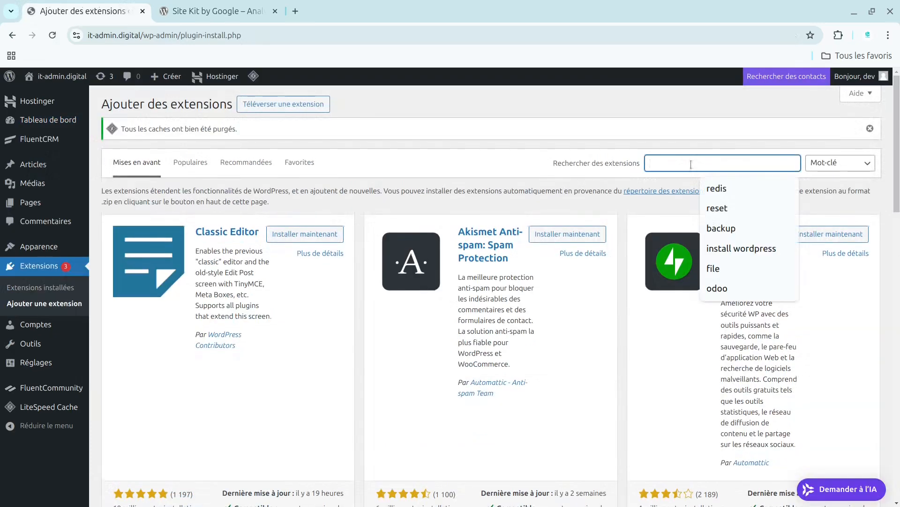
pyautogui.write('google')
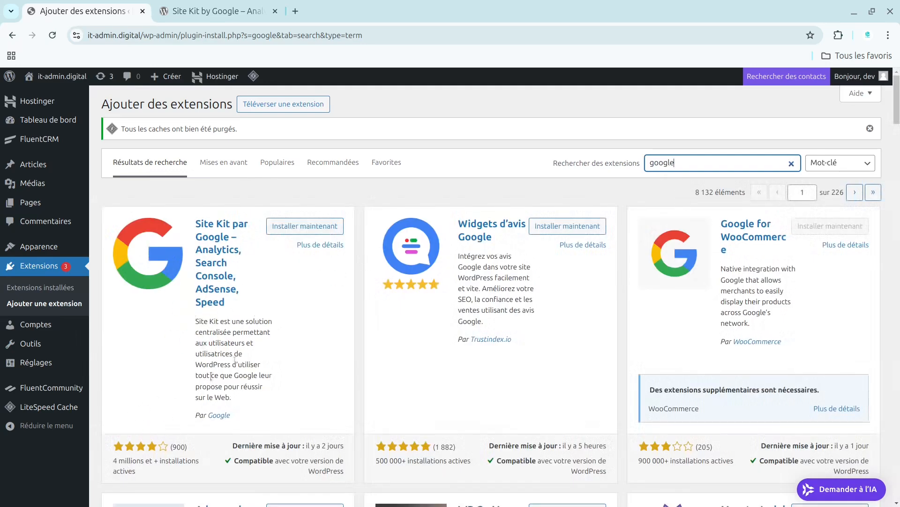
pyautogui.click(316, 227)
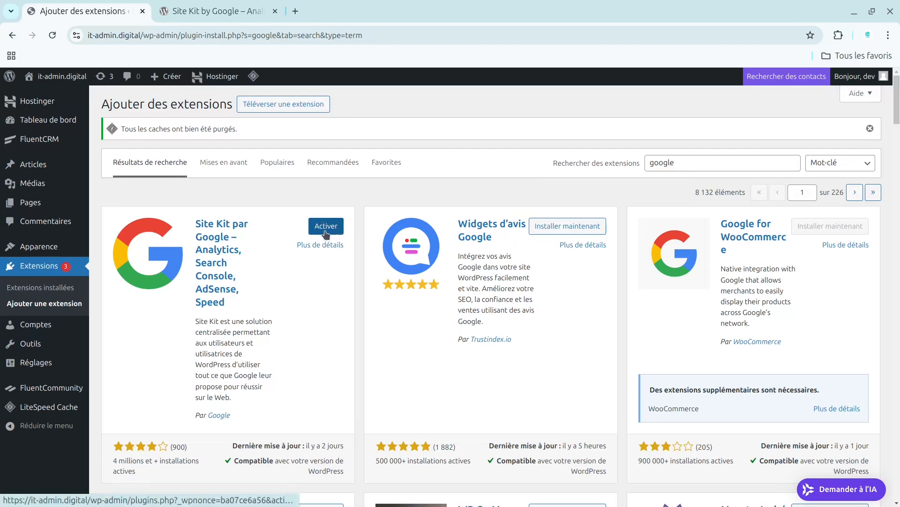
pyautogui.click(327, 232)
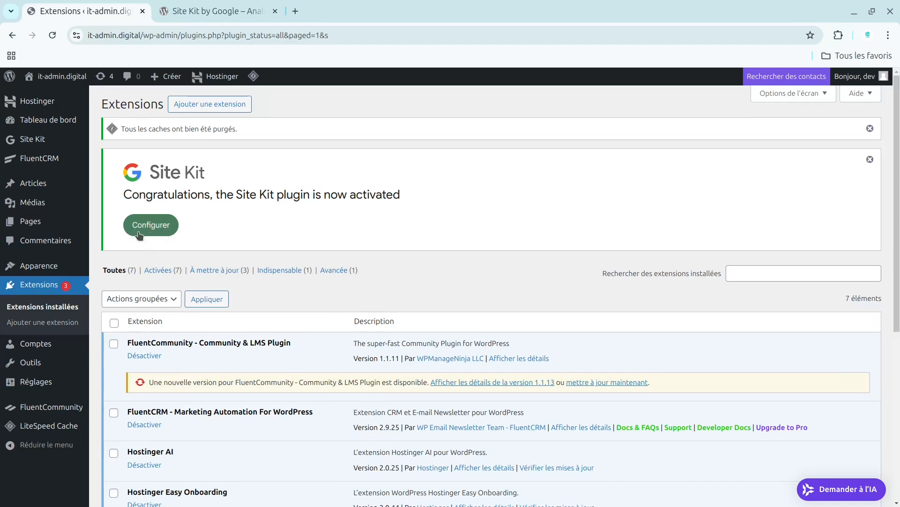
# Start the Site Kit configuration and enable both the Google Analytics connection and anonymous usage data sharing.
pyautogui.click(151, 225)
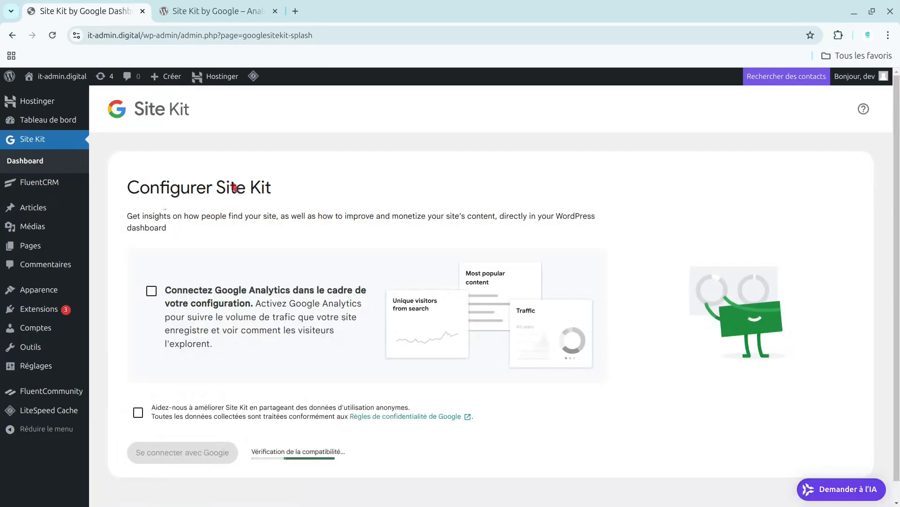
pyautogui.click(151, 290)
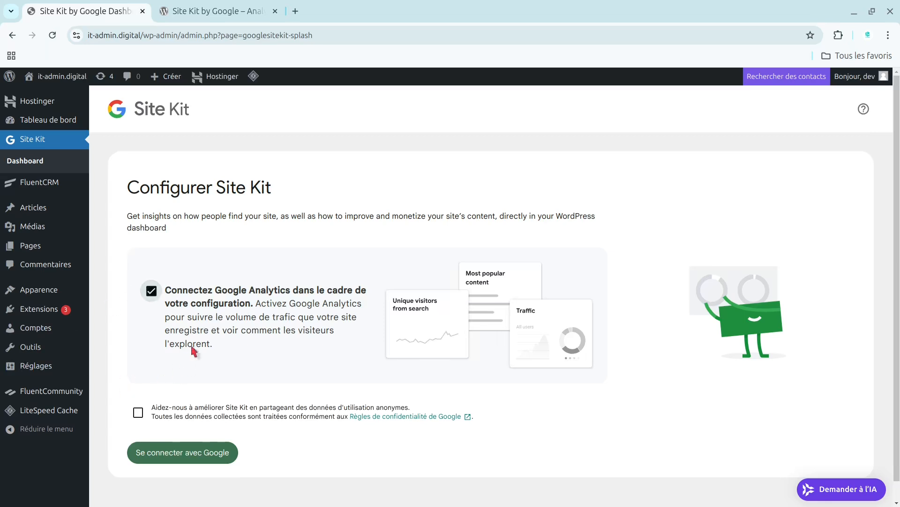
pyautogui.click(143, 415)
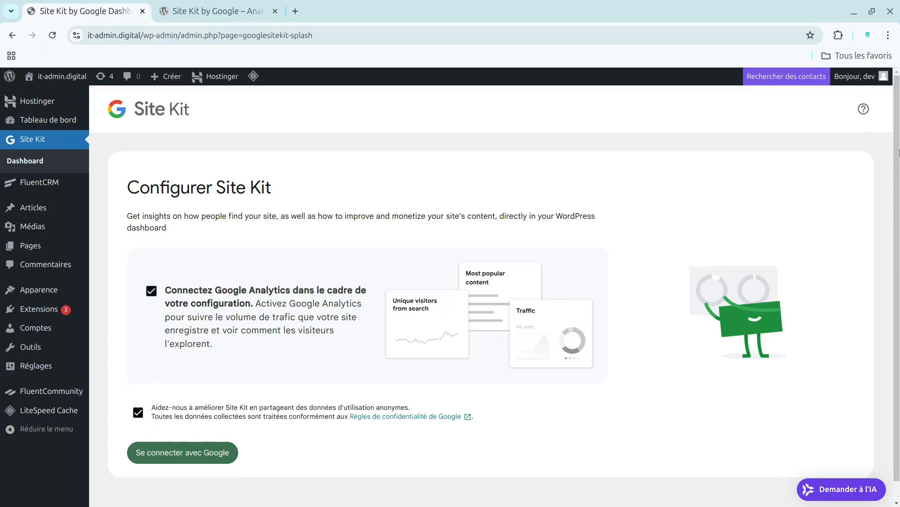
pyautogui.scroll(-1, 899, 152)
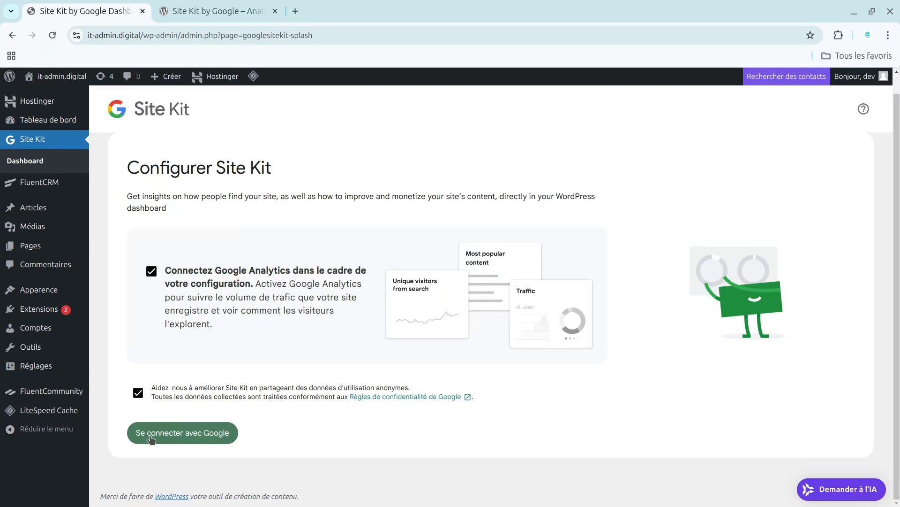
# Sign in to Site Kit with the listed Google account and grant it access to that account.
pyautogui.click(214, 440)
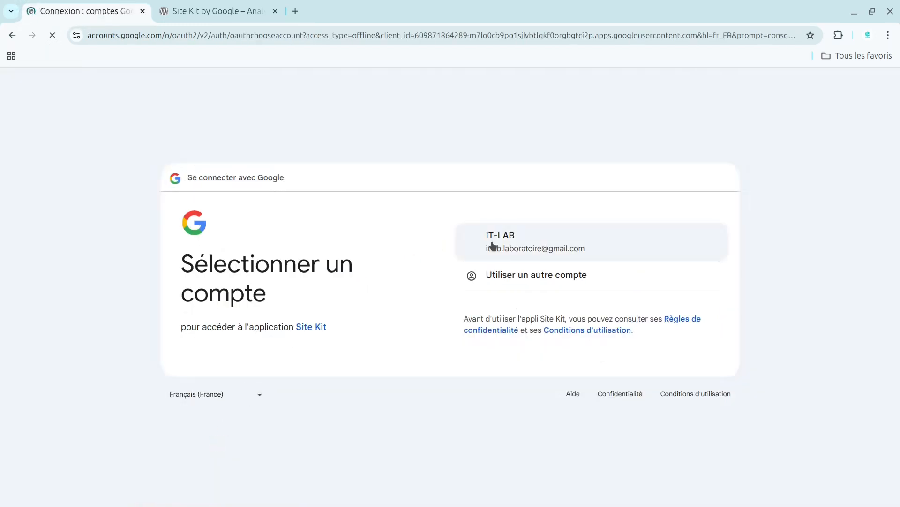
pyautogui.click(508, 244)
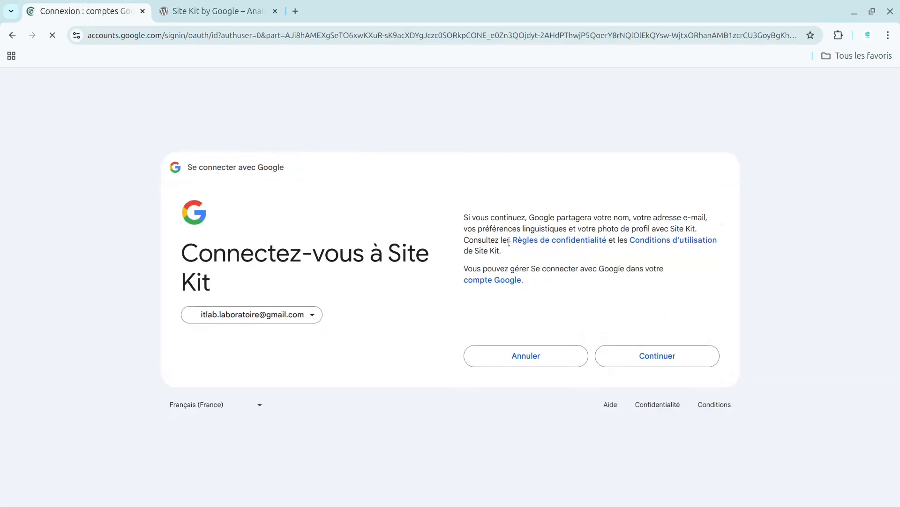
pyautogui.click(653, 354)
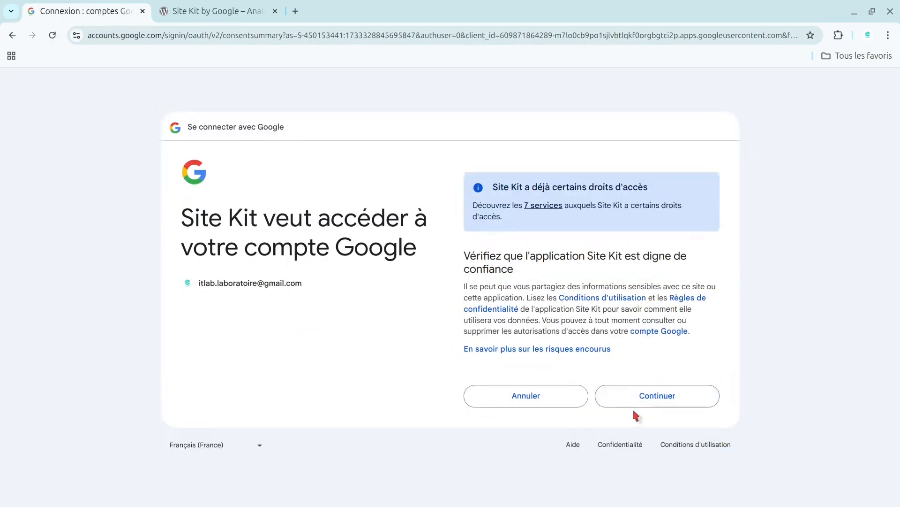
pyautogui.click(657, 396)
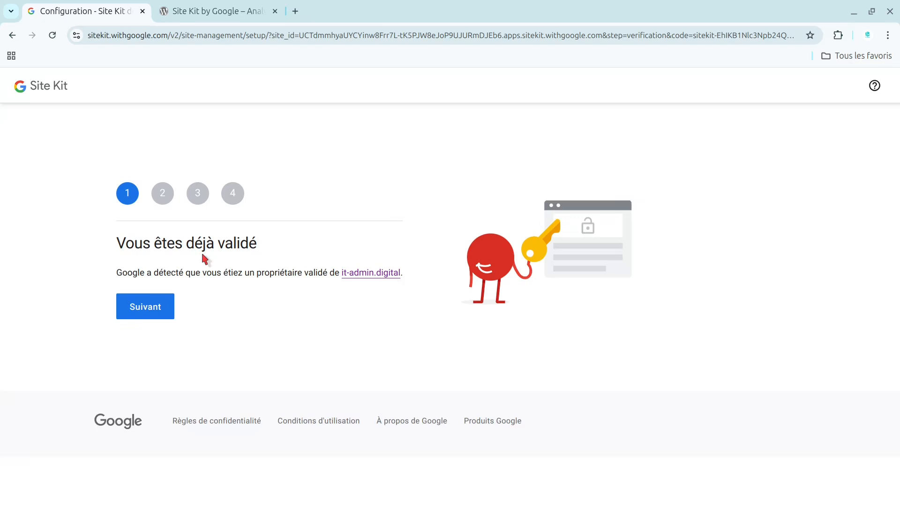
# Complete the Site Kit setup by adding it-admin.digital to Search Console and connecting its Google Analytics account, property and web data stream.
pyautogui.click(145, 306)
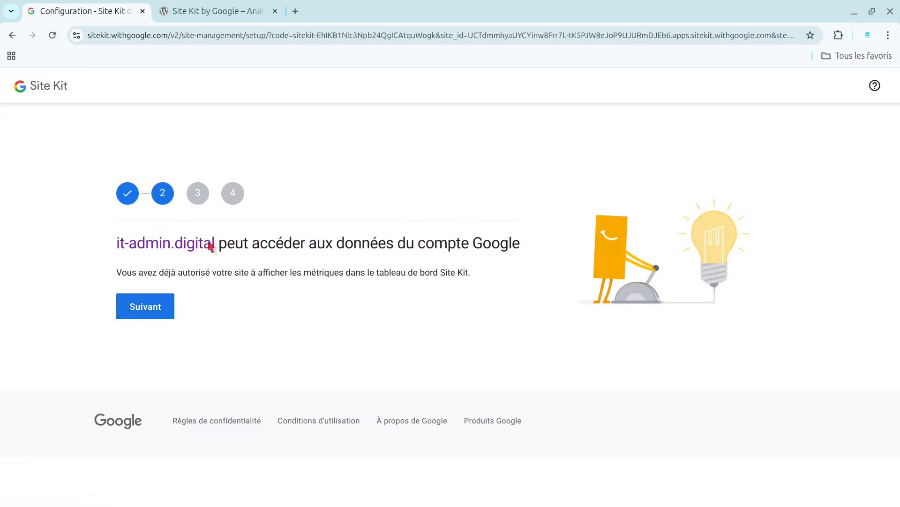
pyautogui.click(145, 310)
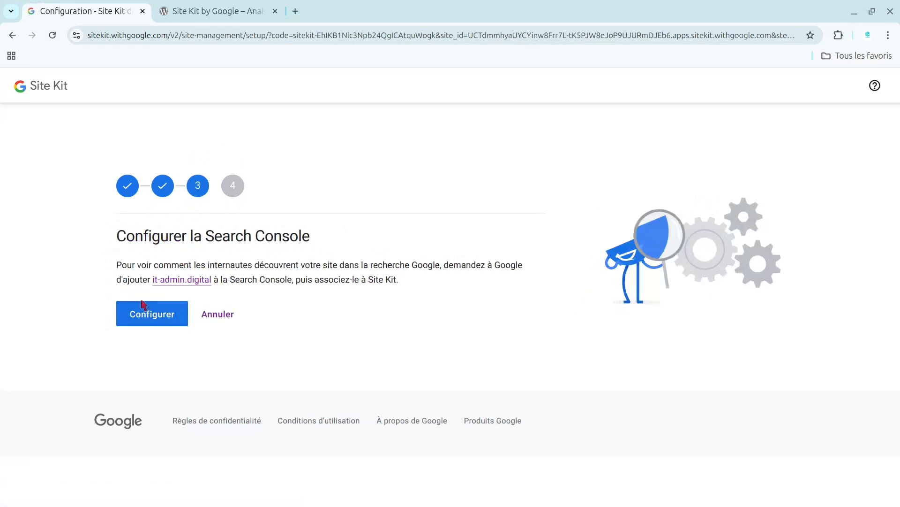
pyautogui.click(156, 321)
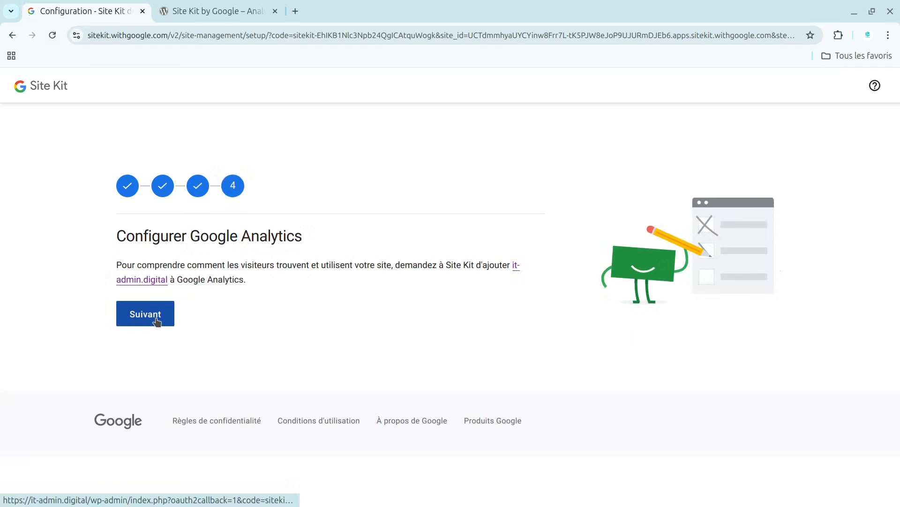
pyautogui.click(157, 321)
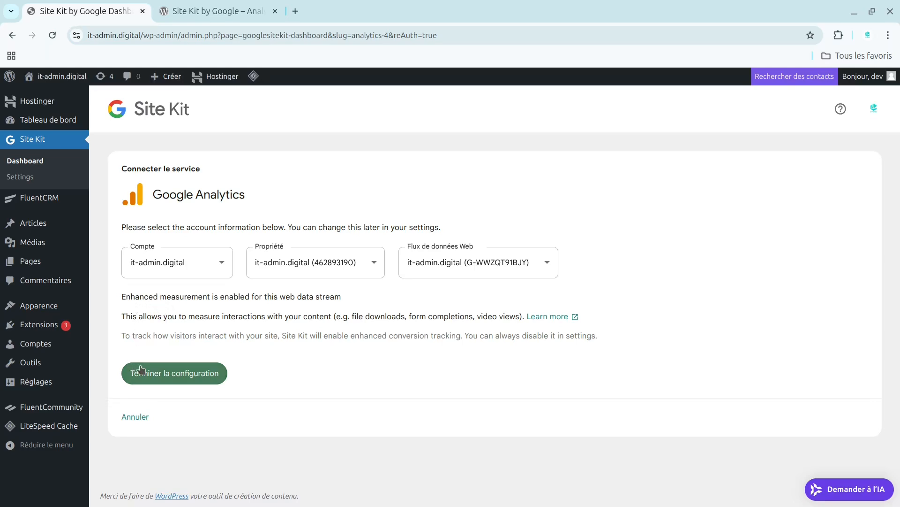
pyautogui.click(164, 383)
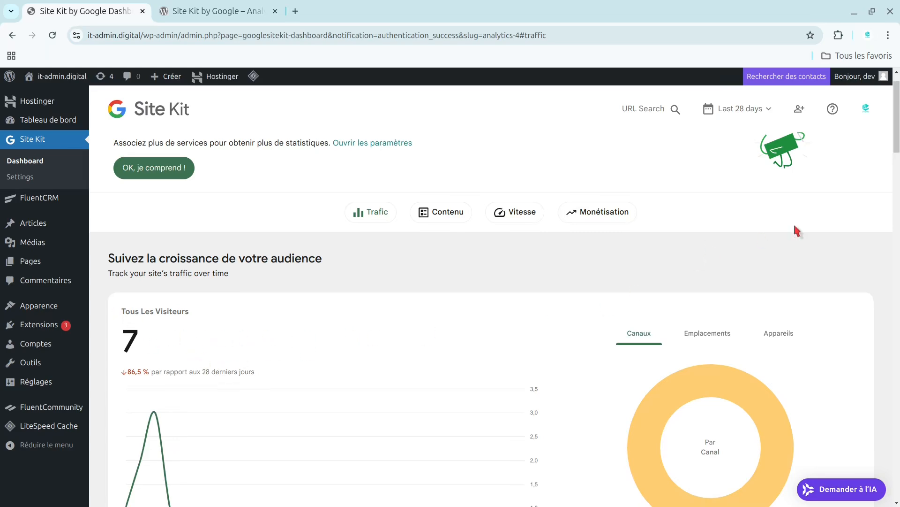
# Review the Site Kit dashboard's traffic and content statistics, and view the details of the connected Analytics service in the Site Kit settings.
pyautogui.moveTo(899, 141); pyautogui.dragTo(899, 293)
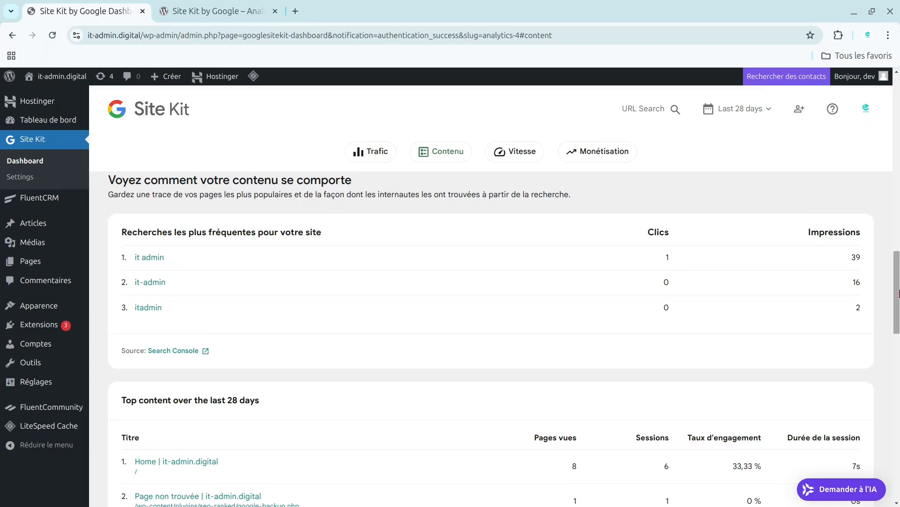
pyautogui.moveTo(899, 294); pyautogui.dragTo(899, 146)
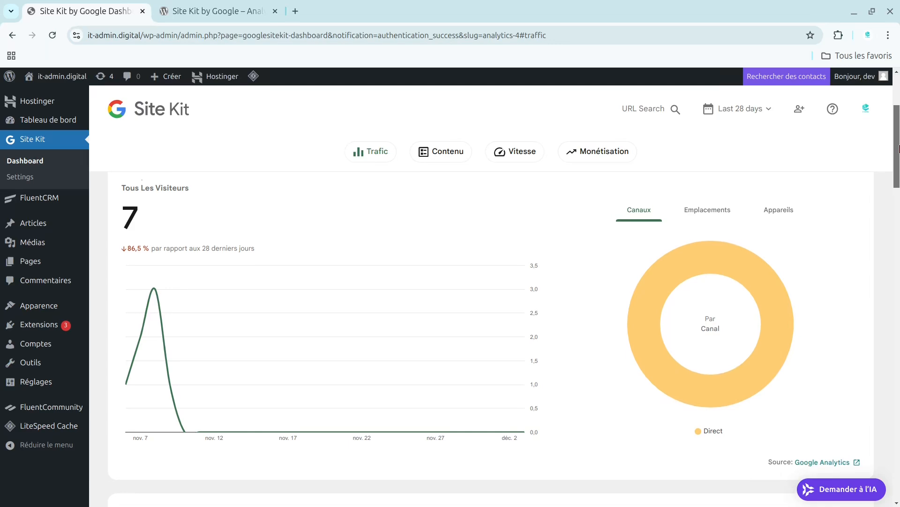
pyautogui.click(21, 178)
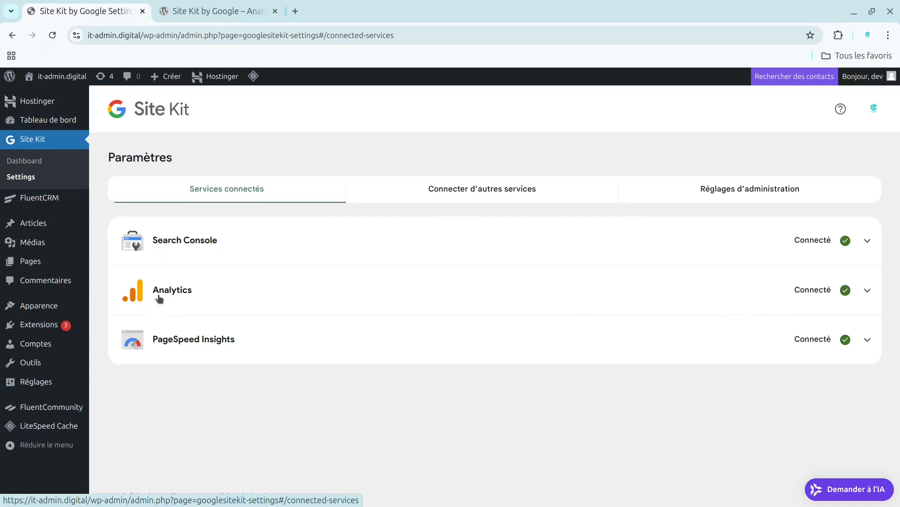
pyautogui.click(867, 290)
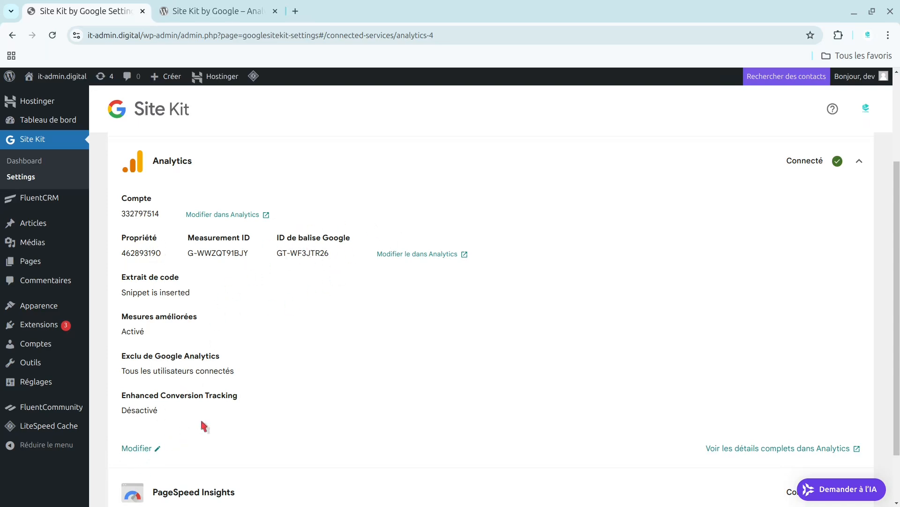
# View the details of the connected PageSpeed Insights service and the additional services that Site Kit can connect.
pyautogui.scroll(-2, 899, 313)
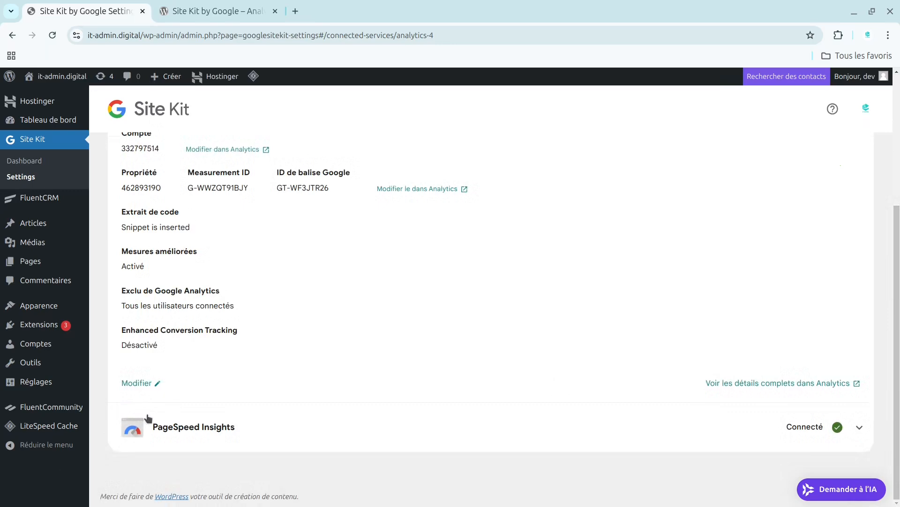
pyautogui.click(860, 426)
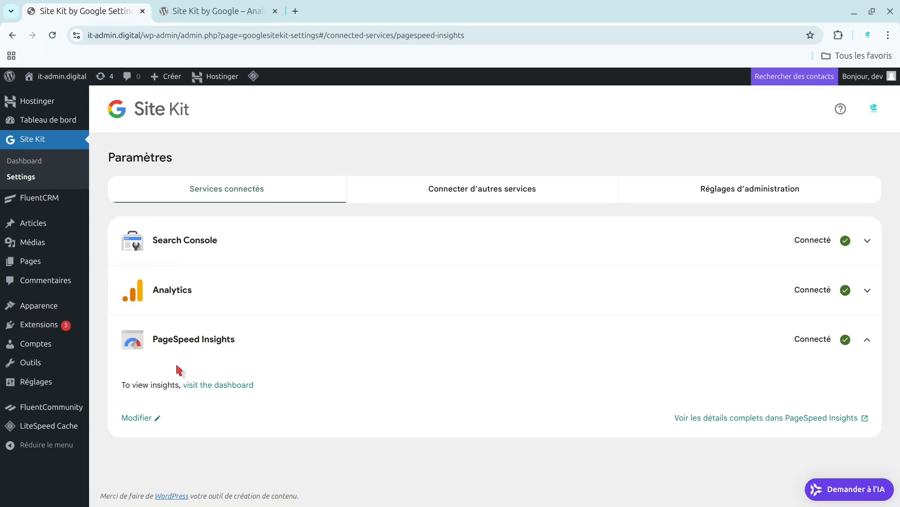
pyautogui.click(461, 185)
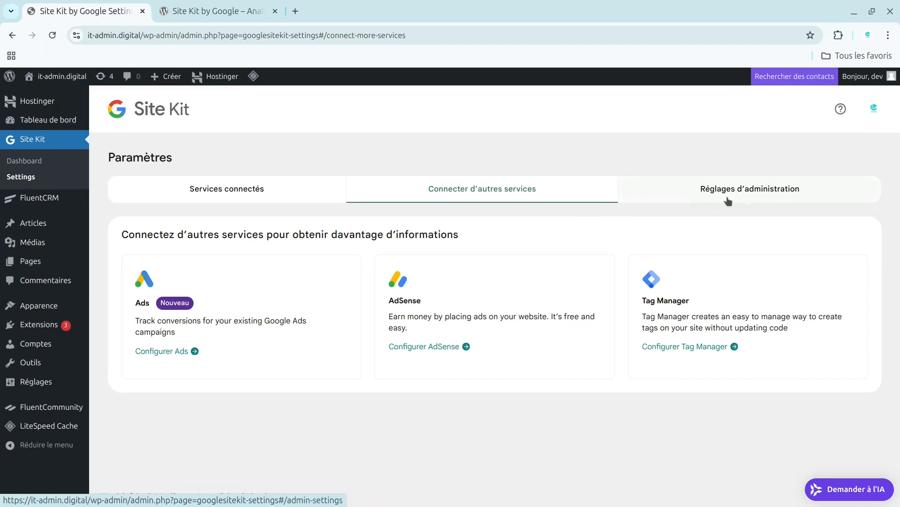
# Review Site Kit's administration settings, including consent mode, key metrics and plugin status, and return to the list of connected services.
pyautogui.click(757, 190)
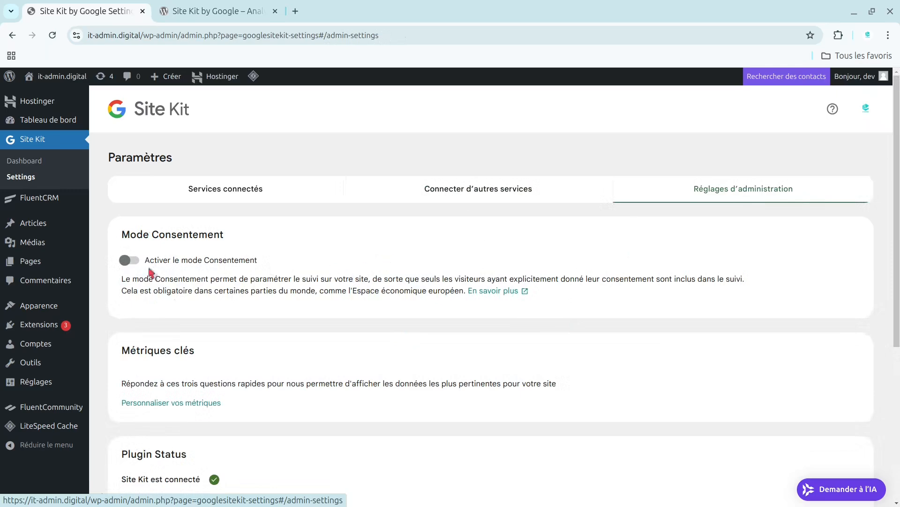
pyautogui.scroll(-1, 899, 217)
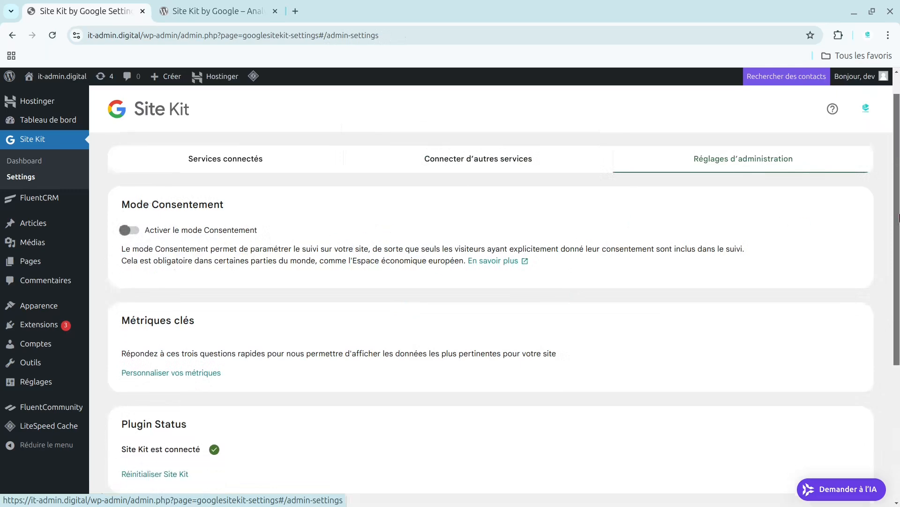
pyautogui.scroll(-5, 899, 217)
pyautogui.scroll(4, 899, 234)
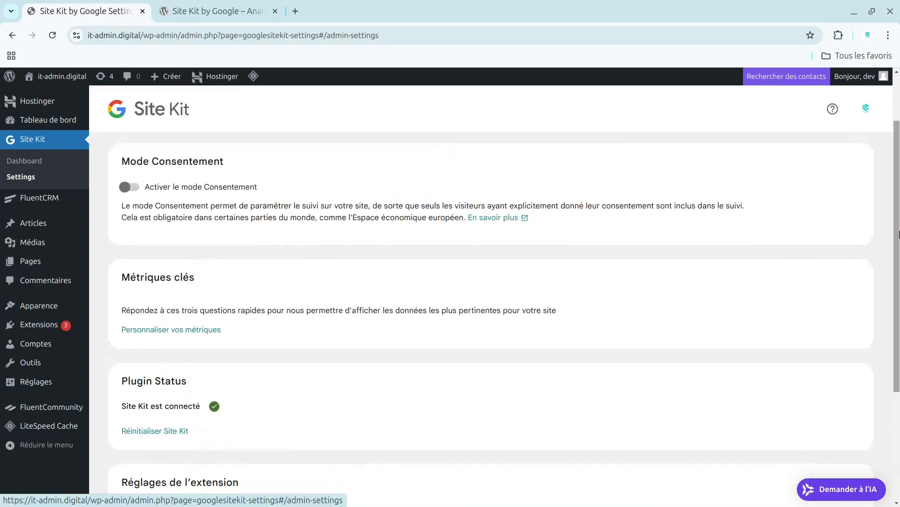
pyautogui.scroll(2, 899, 234)
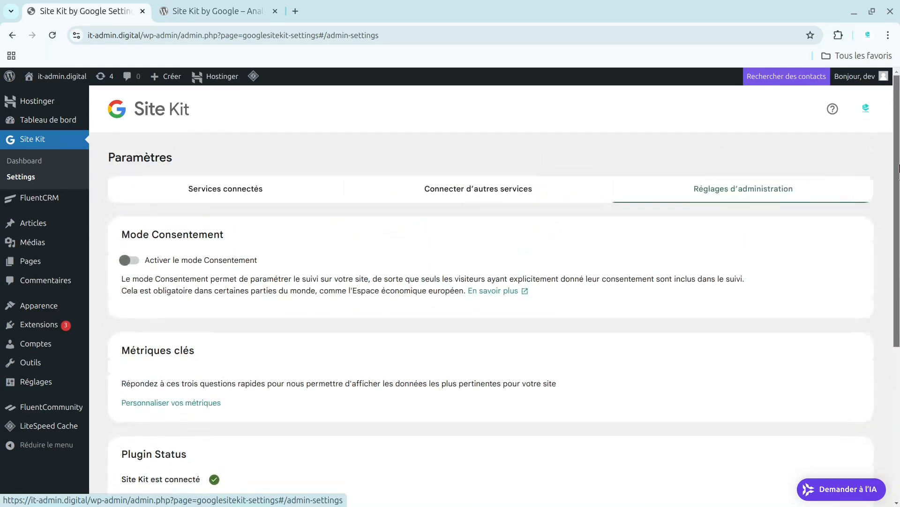
pyautogui.click(529, 195)
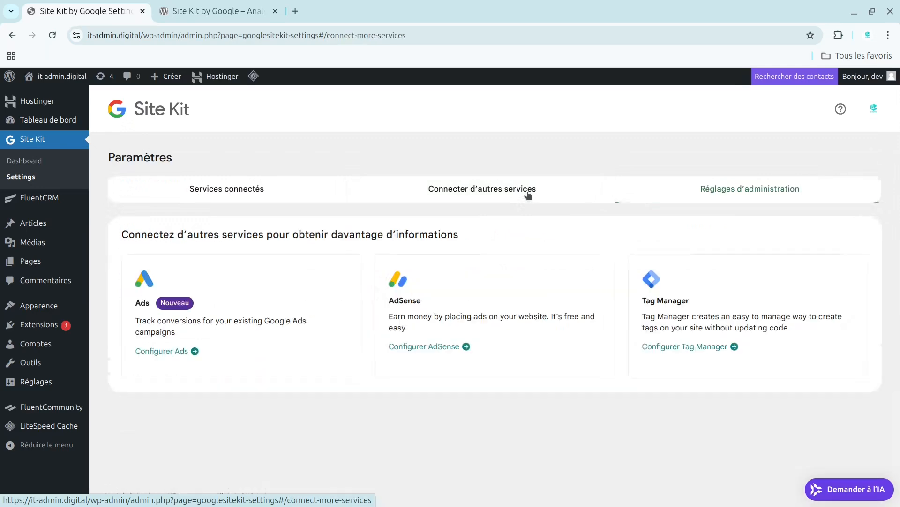
pyautogui.click(262, 193)
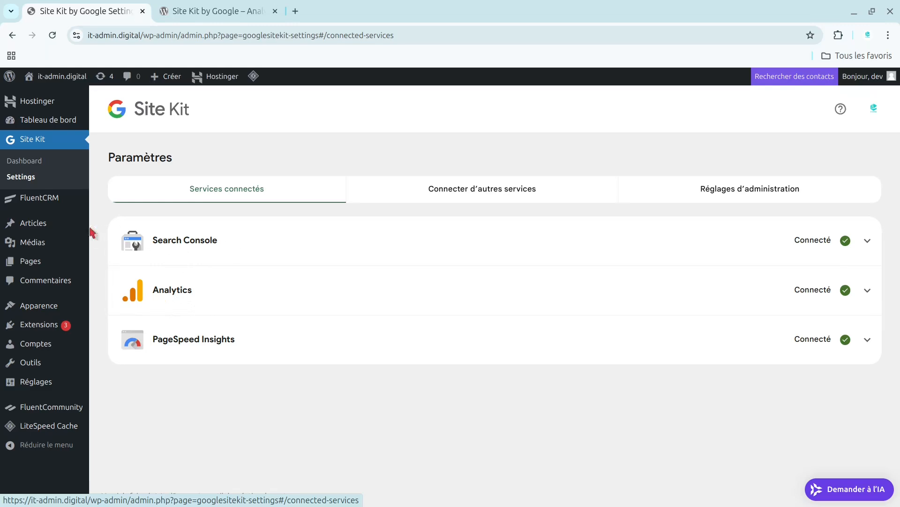
# Open the Site Kit dashboard and examine the all-visitors traffic chart and its breakdown by channel.
pyautogui.click(31, 168)
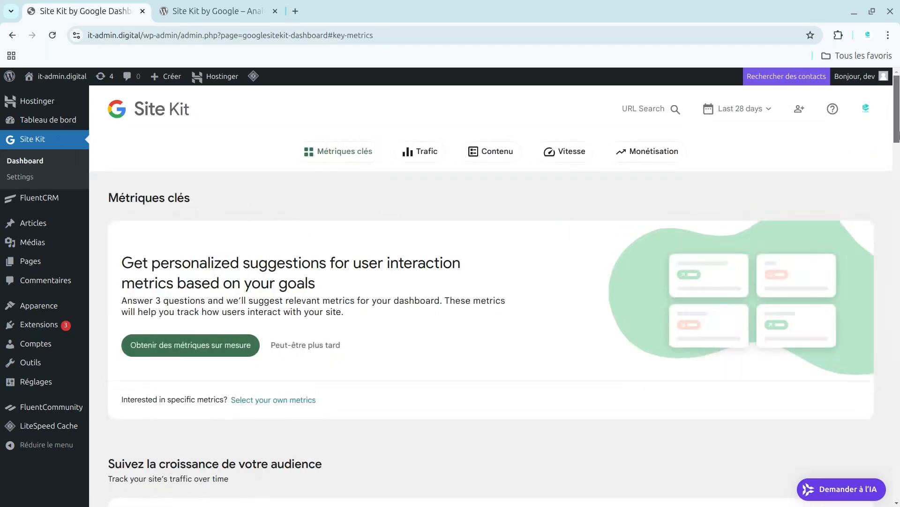
pyautogui.scroll(-4, 896, 159)
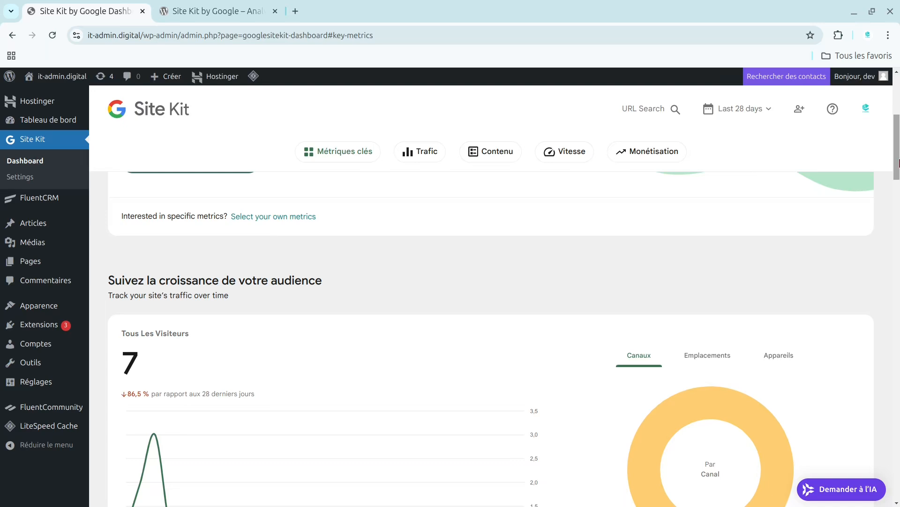
pyautogui.moveTo(898, 163); pyautogui.dragTo(898, 187)
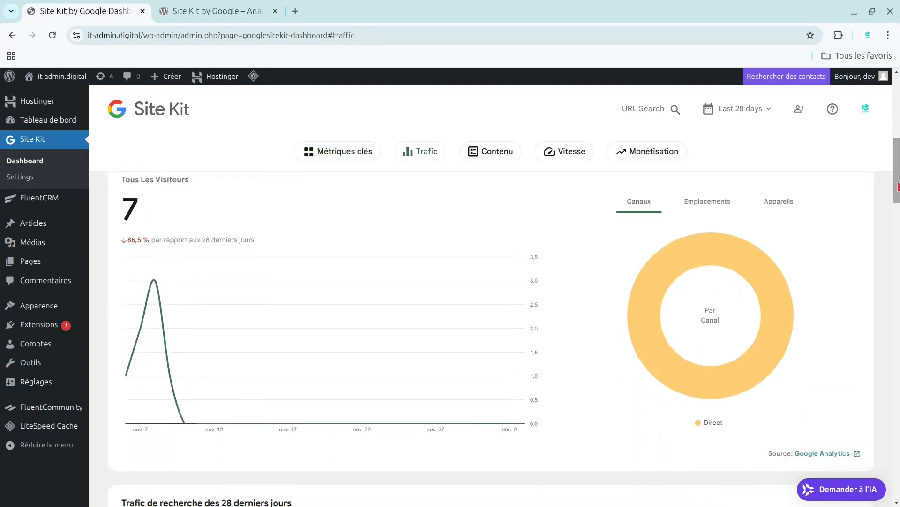